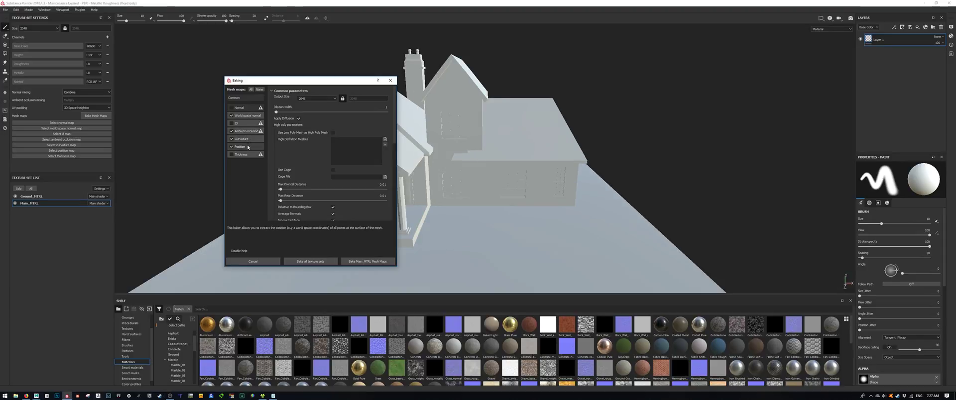
- Start the mesh map bake for the Main_MTRL texture set
click(310, 261)
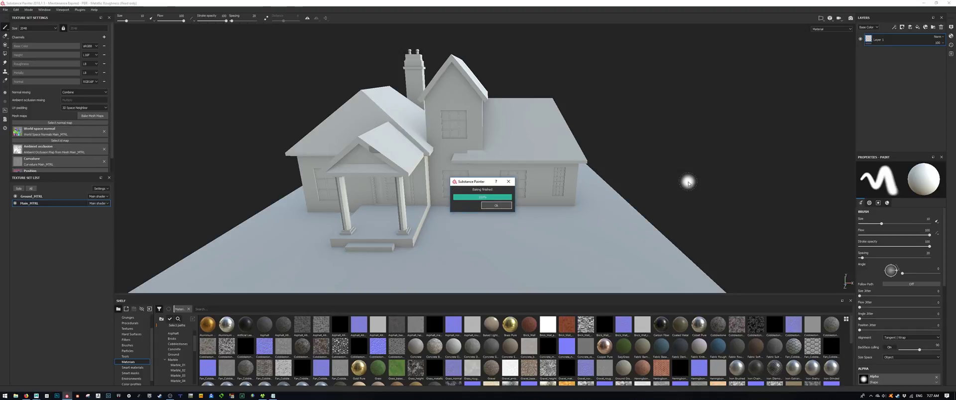
- Orbit and zoom around the baked house, checking the porch, roof and chimney for artefacts
alt+drag(427, 187, 466, 171)
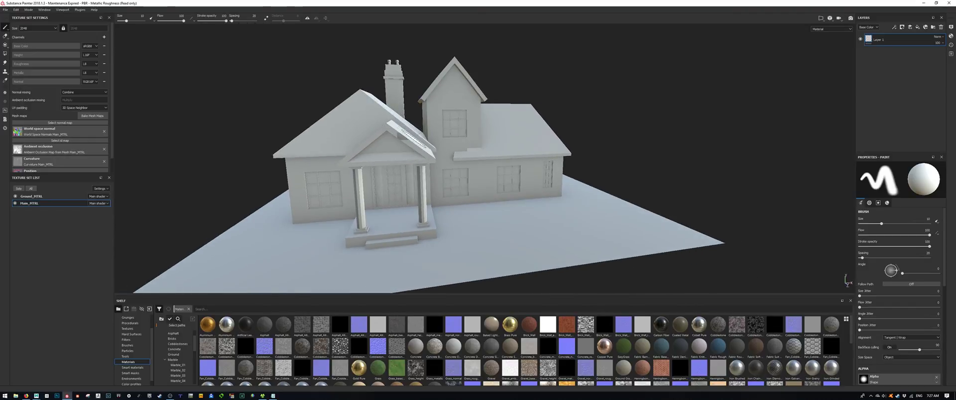
mouse_move(550, 149)
alt+mouse_down()
mouse_move(437, 160)
mouse_move(380, 180)
mouse_move(412, 214)
mouse_move(619, 204)
mouse_move(542, 184)
alt+mouse_up()
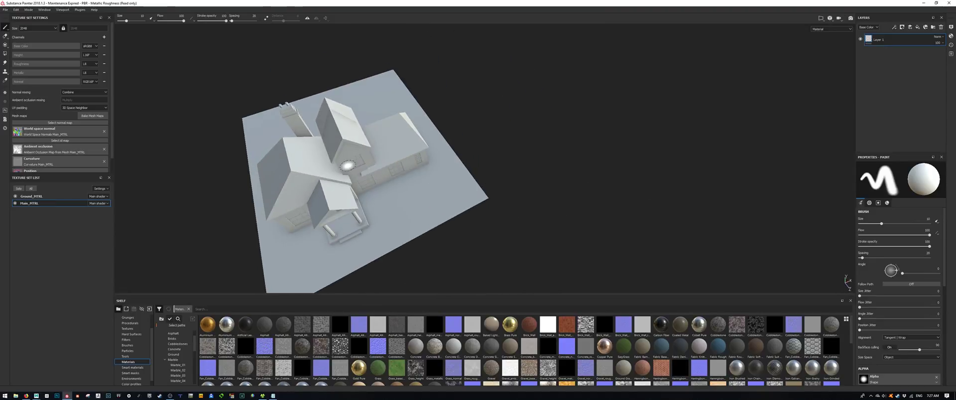
alt+drag(348, 166, 538, 158)
mouse_move(365, 175)
alt+mouse_down()
mouse_move(512, 186)
mouse_move(455, 188)
alt+mouse_up()
scroll(512, 185, up, 3)
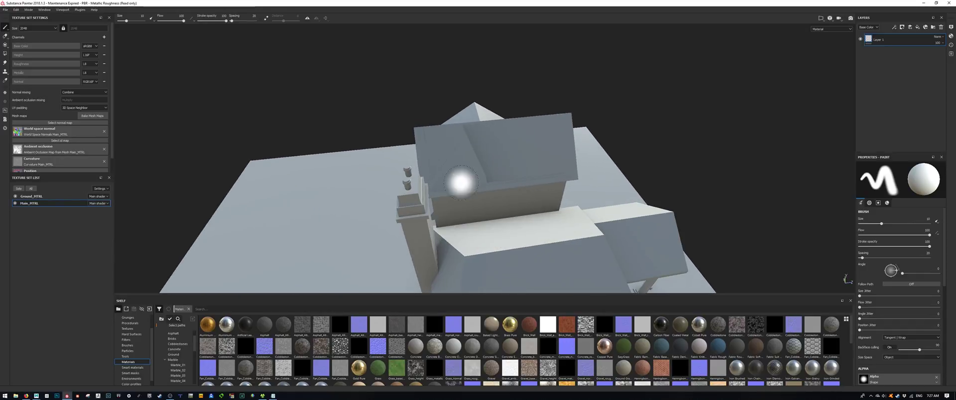
alt+drag(478, 133, 277, 201)
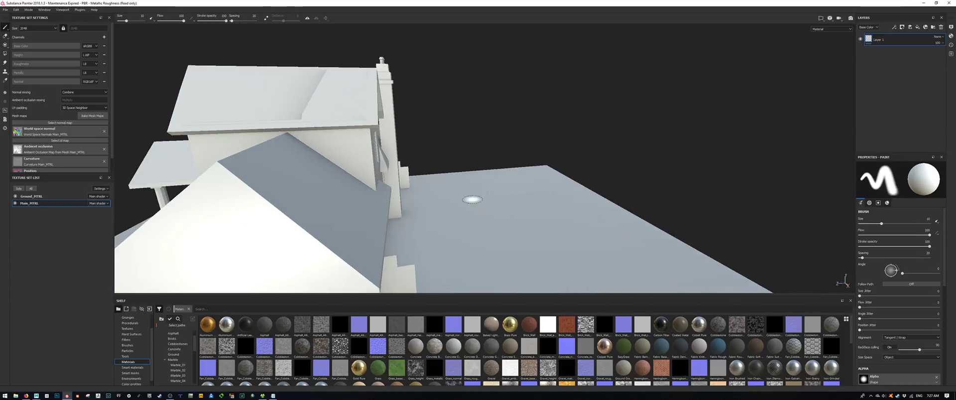
alt+middle_drag(277, 202, 303, 214)
mouse_move(303, 214)
alt+mouse_down()
mouse_move(598, 214)
mouse_move(493, 202)
alt+mouse_up()
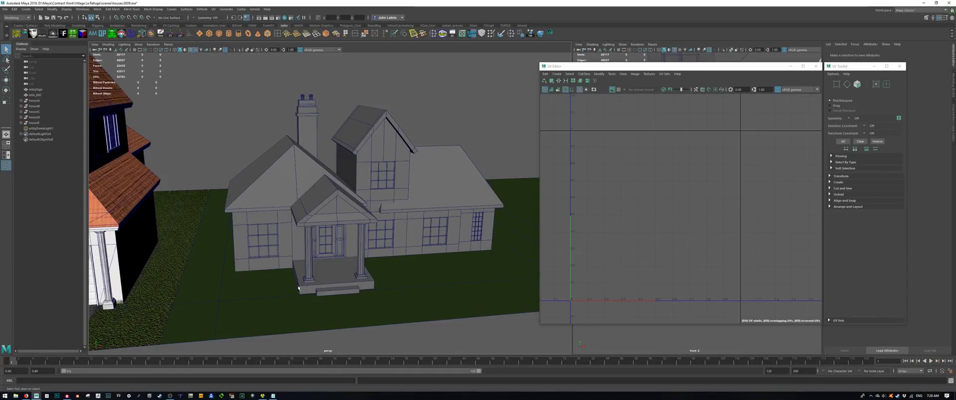
- Select the house to show its UVs and set the UV Editor selection to UV Shell
alt+drag(416, 247, 387, 255)
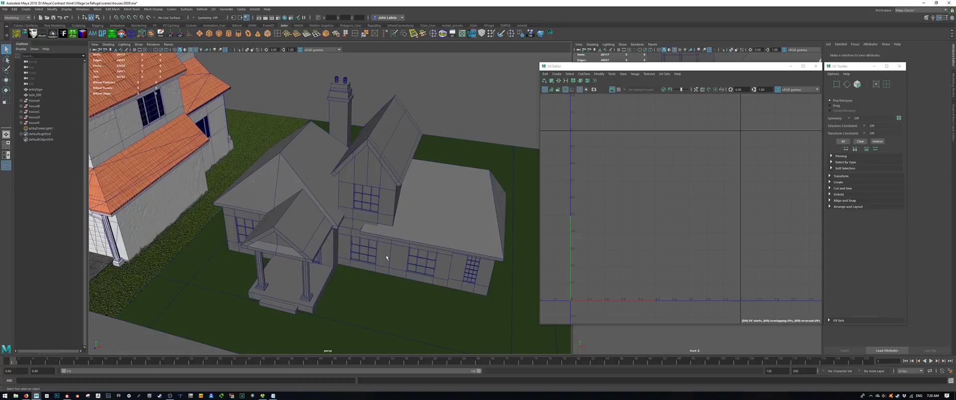
alt+drag(431, 239, 437, 212)
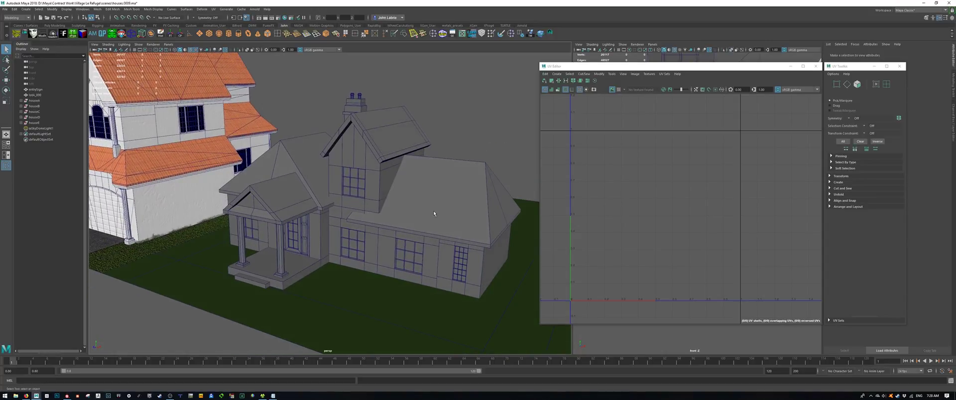
click(428, 216)
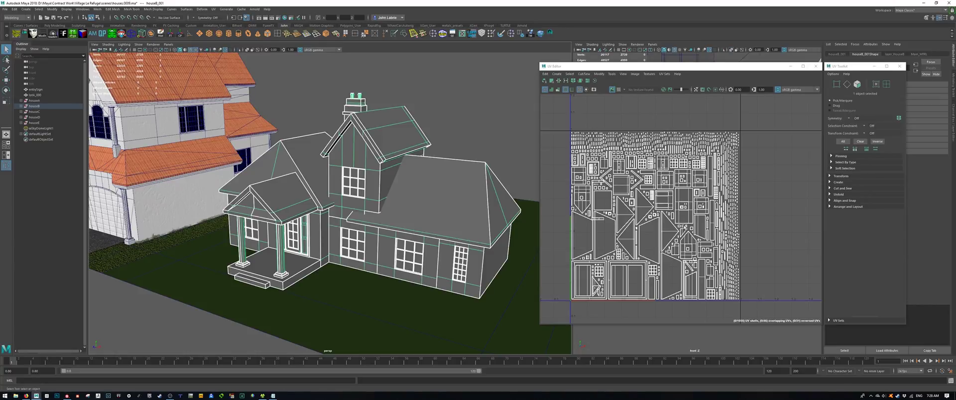
right_click(683, 187)
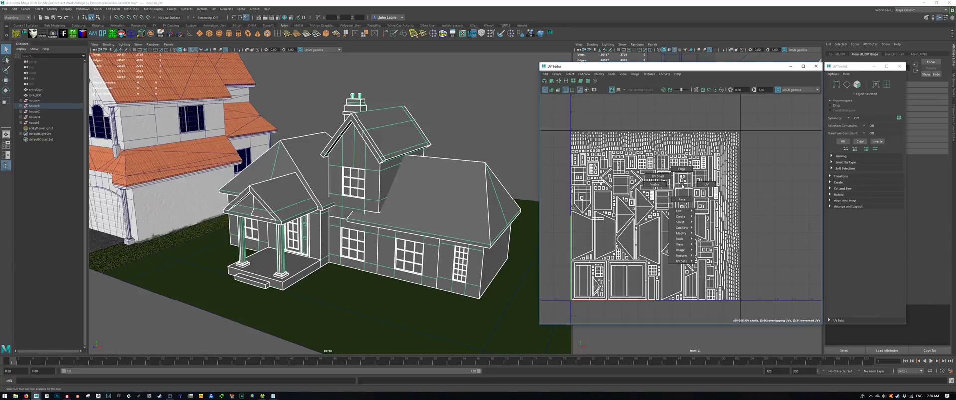
click(667, 178)
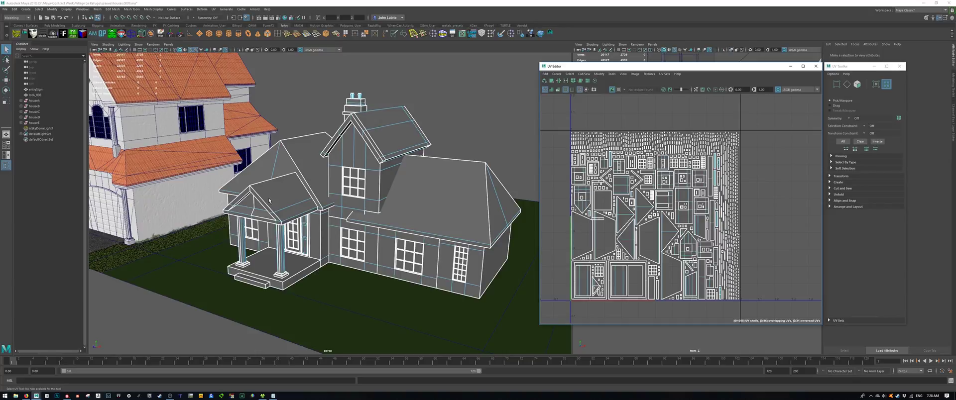
- Select the roof from above and zoom in to inspect its overlapping UV shell
alt+drag(261, 204, 331, 140)
scroll(331, 140, up, 3)
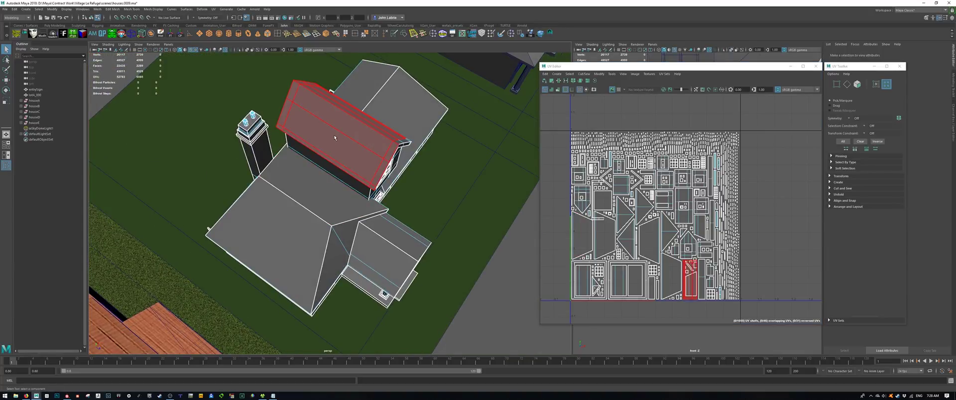
click(335, 138)
scroll(668, 267, up, 8)
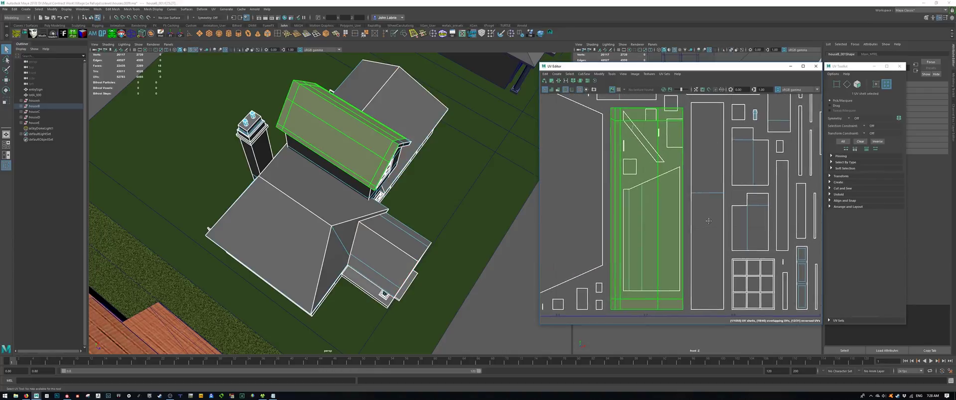
scroll(693, 210, up, 2)
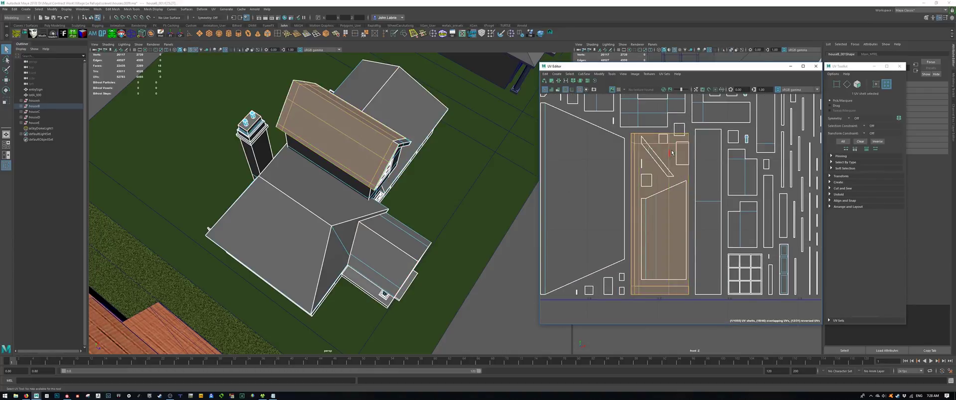
scroll(693, 205, down, 2)
scroll(693, 204, down, 4)
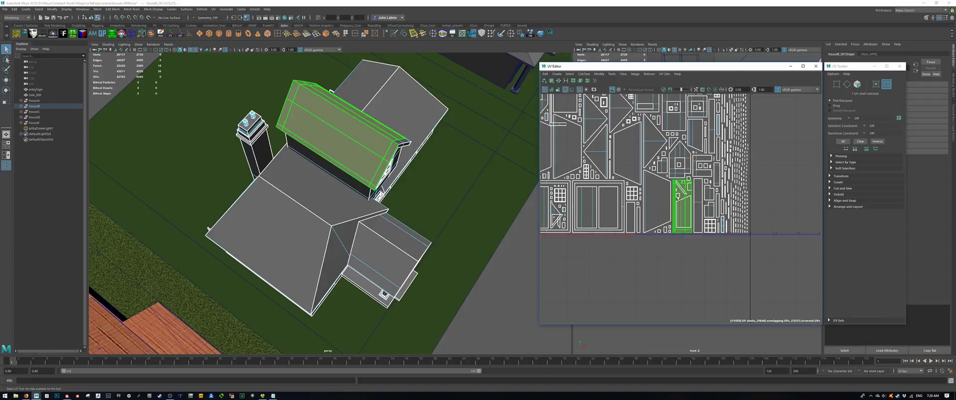
alt+drag(401, 258, 371, 194)
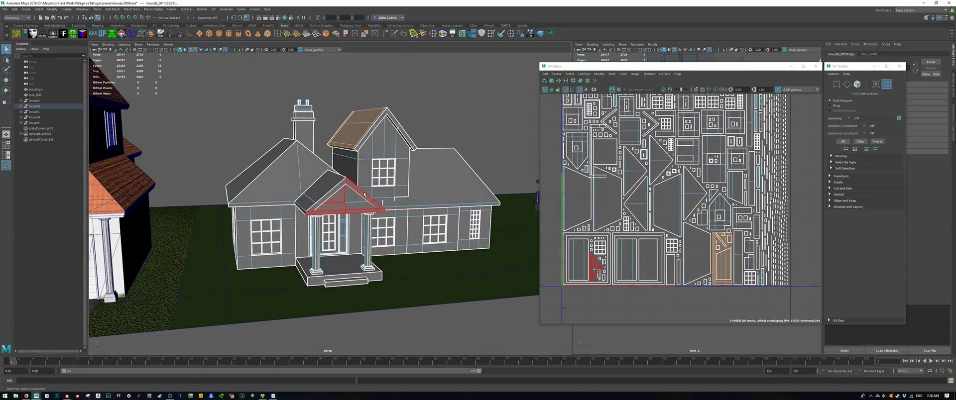
scroll(623, 199, up, 3)
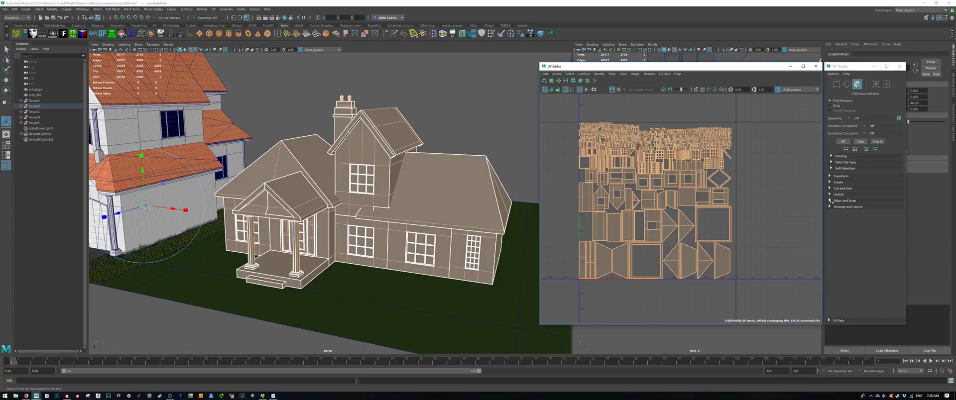
click(830, 207)
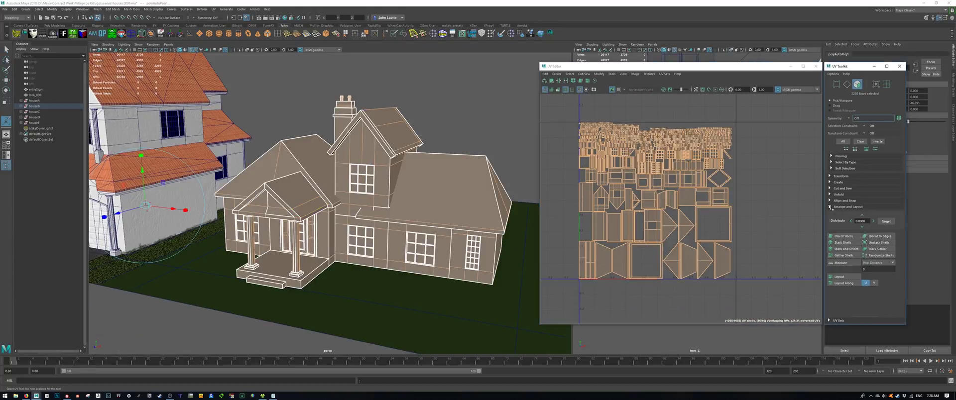
click(841, 276)
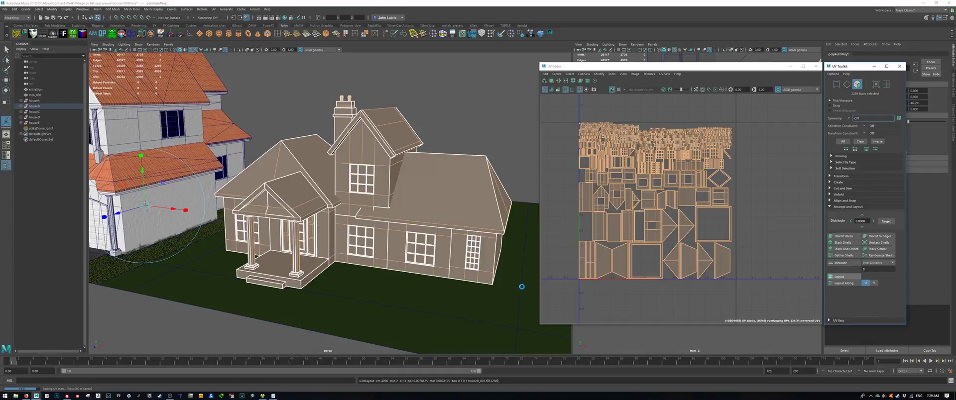
scroll(628, 229, up, 6)
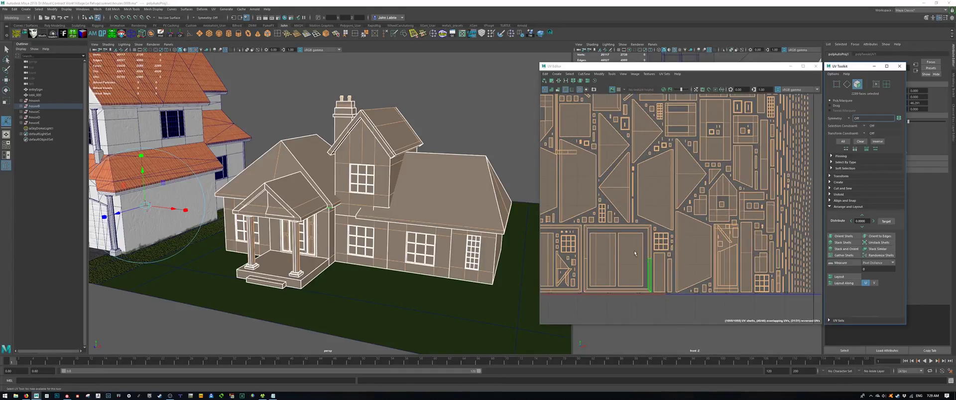
scroll(618, 235, up, 5)
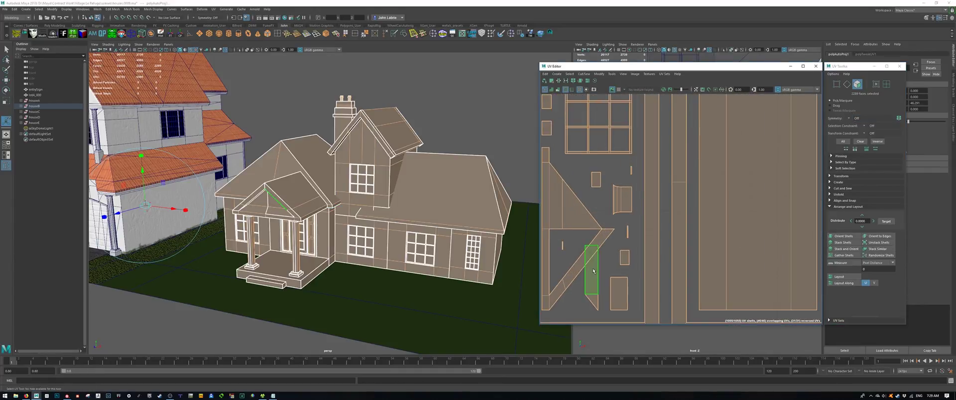
alt+middle_drag(593, 271, 625, 231)
click(642, 290)
scroll(649, 263, down, 10)
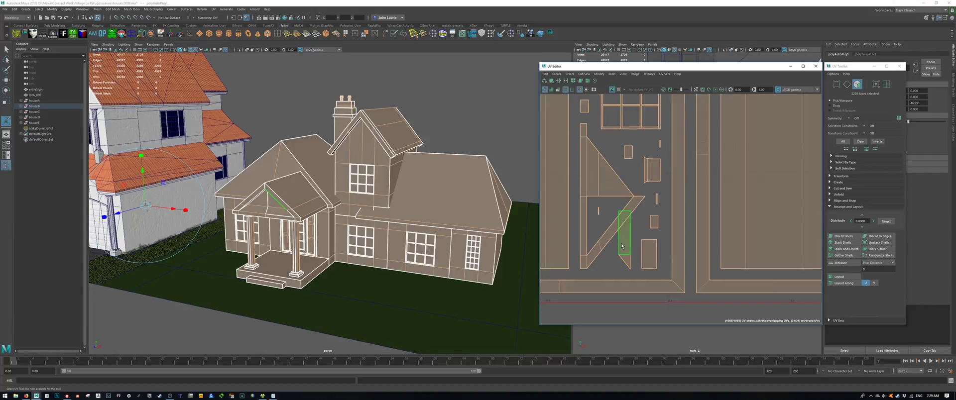
alt+middle_drag(654, 220, 650, 232)
scroll(649, 231, up, 10)
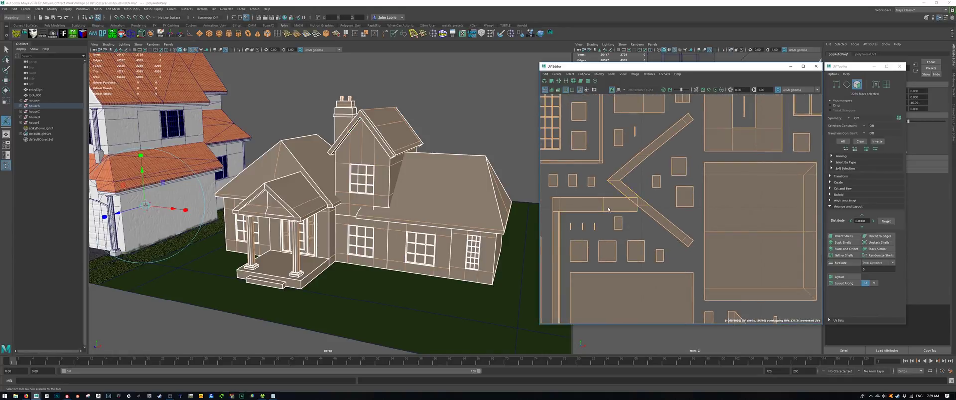
scroll(651, 198, down, 5)
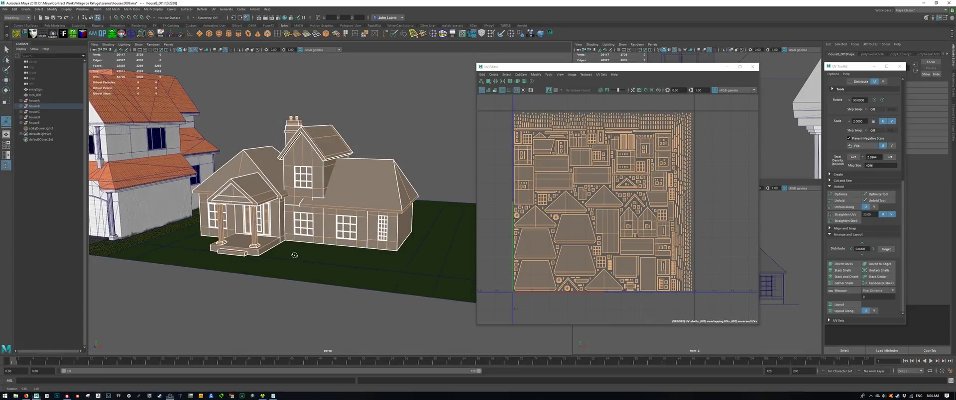
- Inspect the repacked UV layout, selecting a trapezoid shell to check it
mouse_move(294, 255)
alt+mouse_down()
mouse_move(315, 264)
mouse_move(202, 335)
mouse_move(172, 267)
mouse_move(286, 263)
alt+mouse_up()
scroll(569, 255, up, 2)
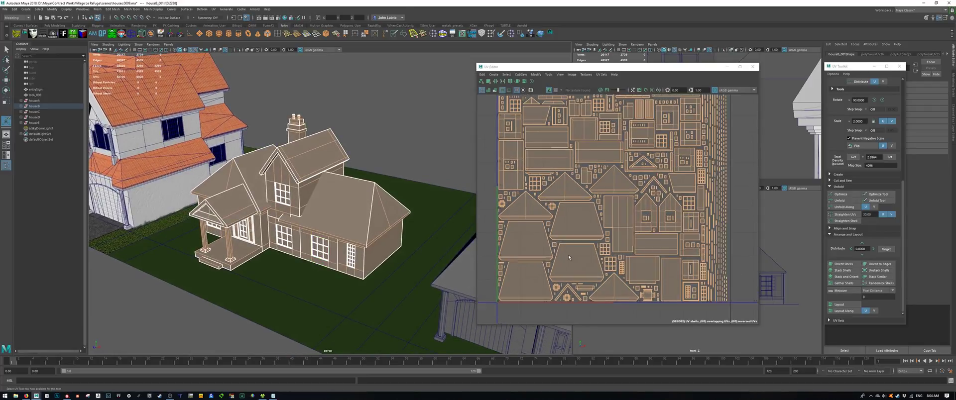
mouse_move(568, 255)
alt+middle_down()
mouse_move(574, 292)
mouse_move(552, 272)
mouse_move(560, 250)
mouse_move(559, 275)
mouse_move(577, 250)
alt+middle_up()
scroll(559, 275, down, 2)
click(559, 277)
scroll(560, 279, down, 2)
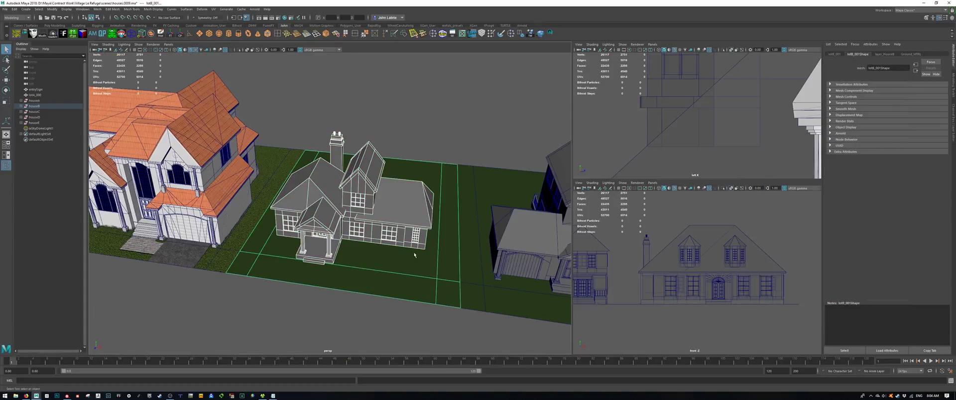
- Export the selected house with Export Selection, overwriting houseB.fbx
click(2, 10)
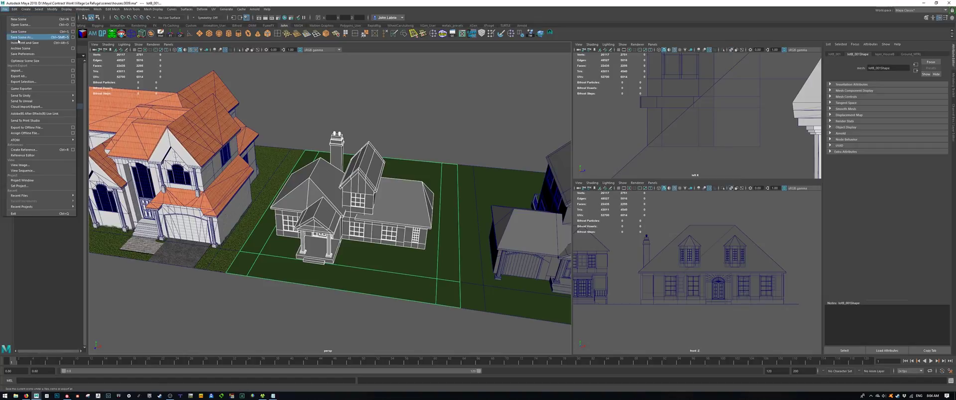
click(37, 83)
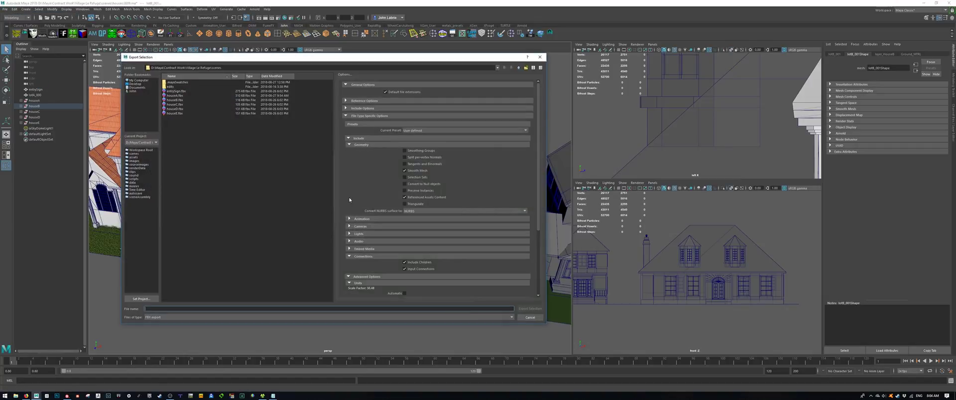
click(178, 99)
click(536, 311)
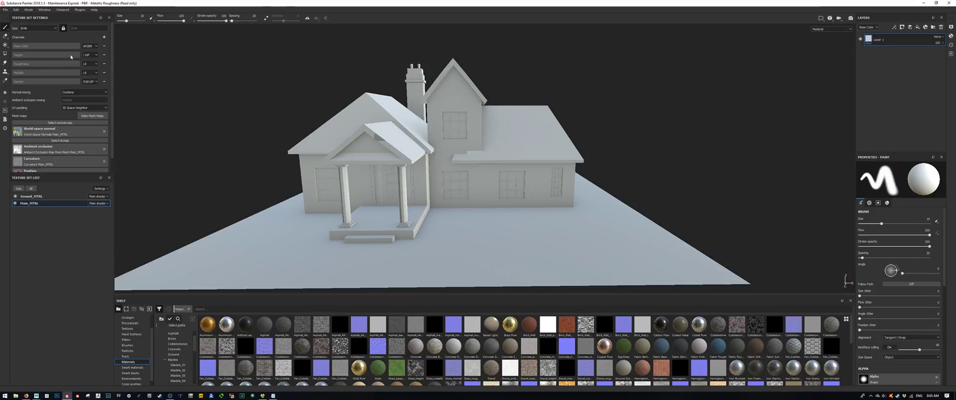
- In Project Configuration, set the mesh to the re-exported houseB.fbx and apply it
click(18, 10)
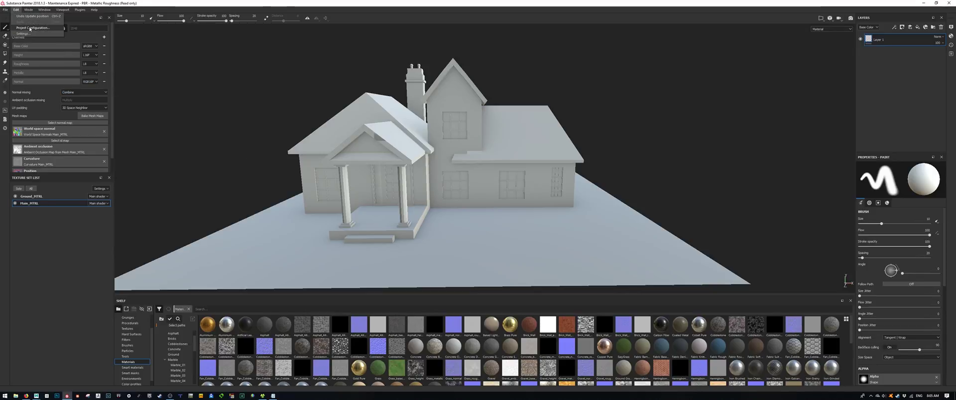
click(29, 28)
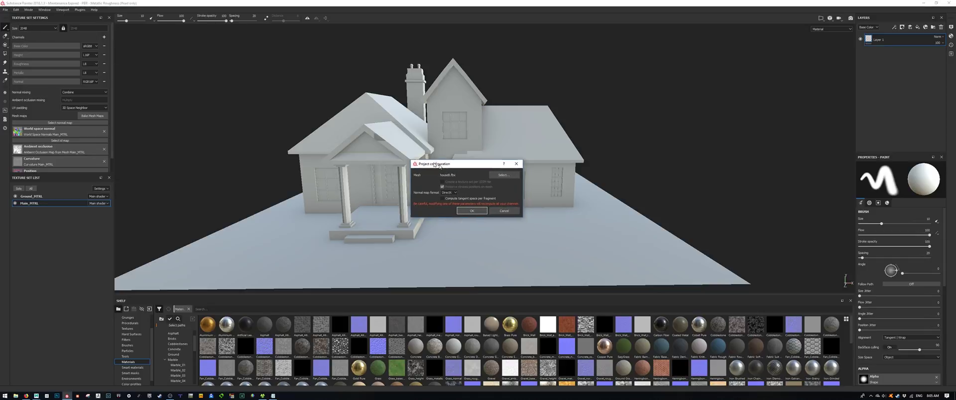
drag(450, 168, 260, 97)
click(320, 106)
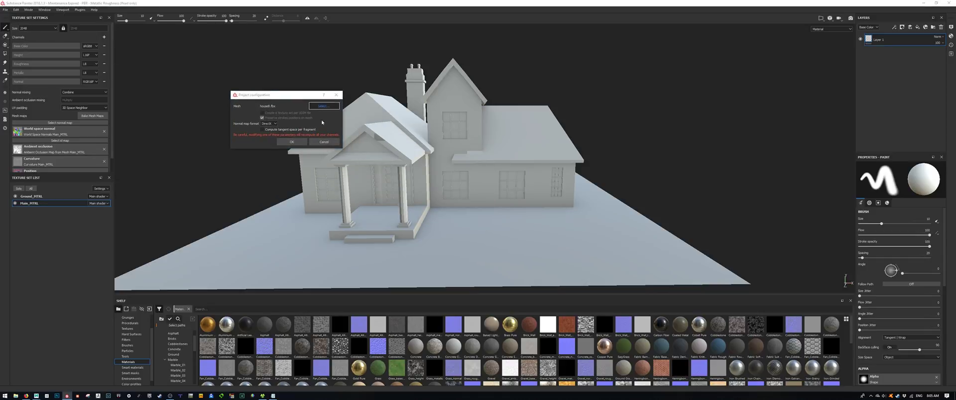
click(314, 162)
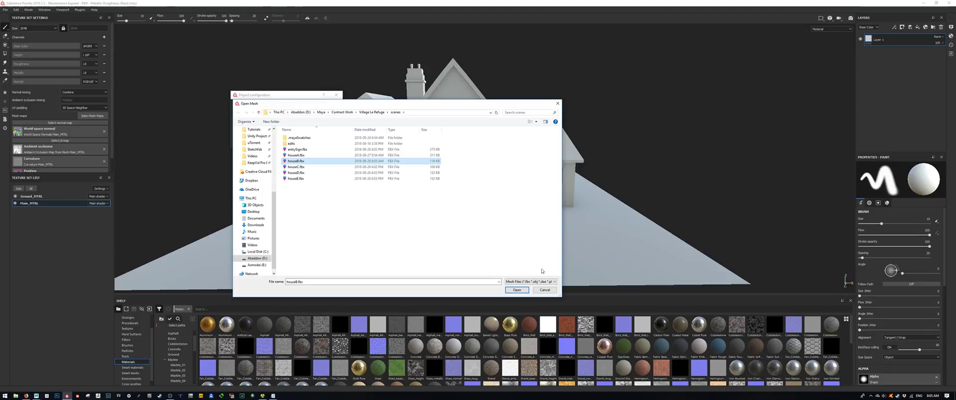
click(516, 290)
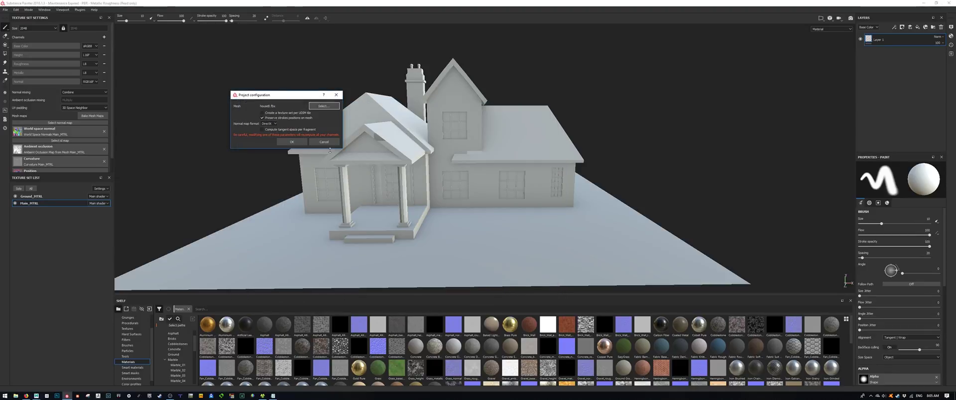
click(291, 142)
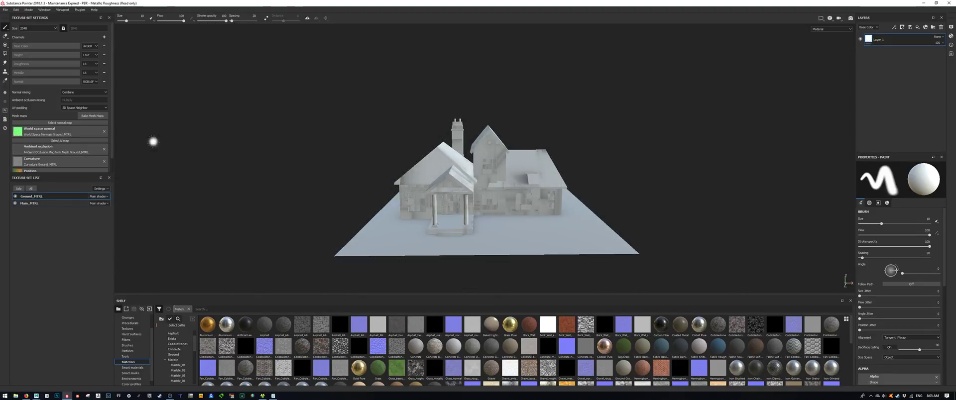
- Bake mesh maps for all texture sets and orbit the house to confirm clean shading
click(102, 119)
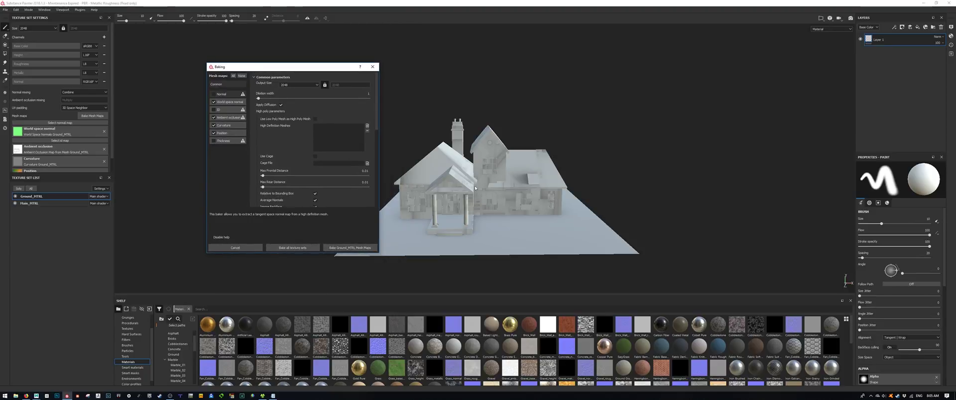
click(292, 248)
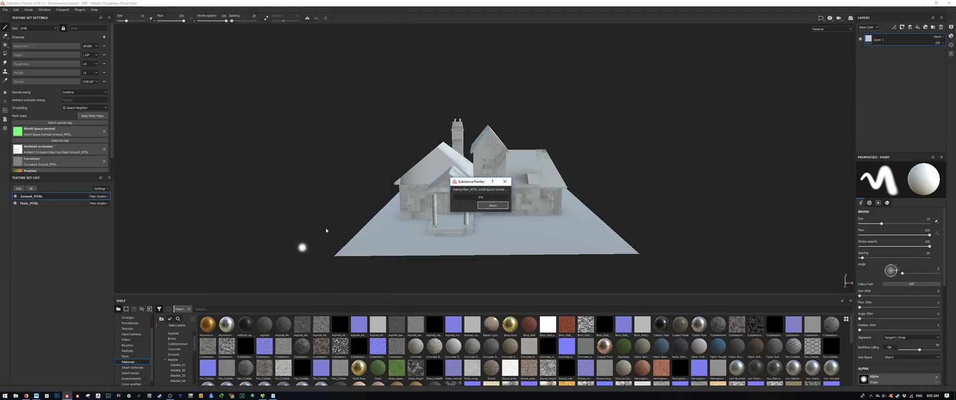
alt+drag(341, 194, 666, 220)
alt+drag(368, 221, 530, 207)
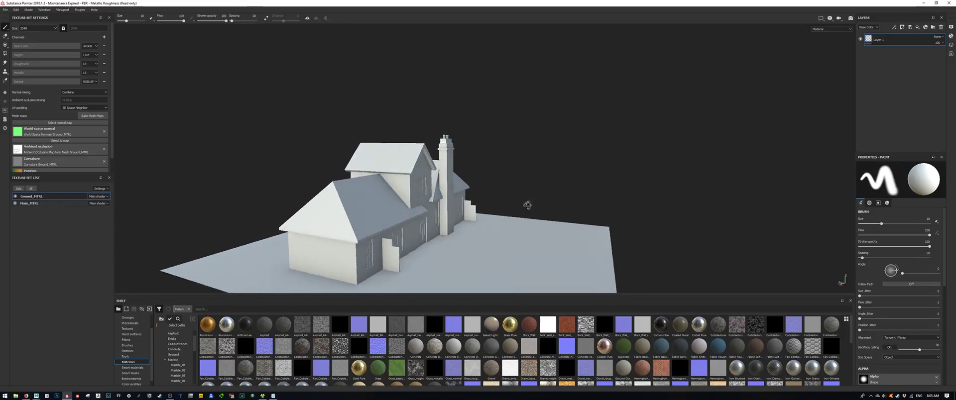